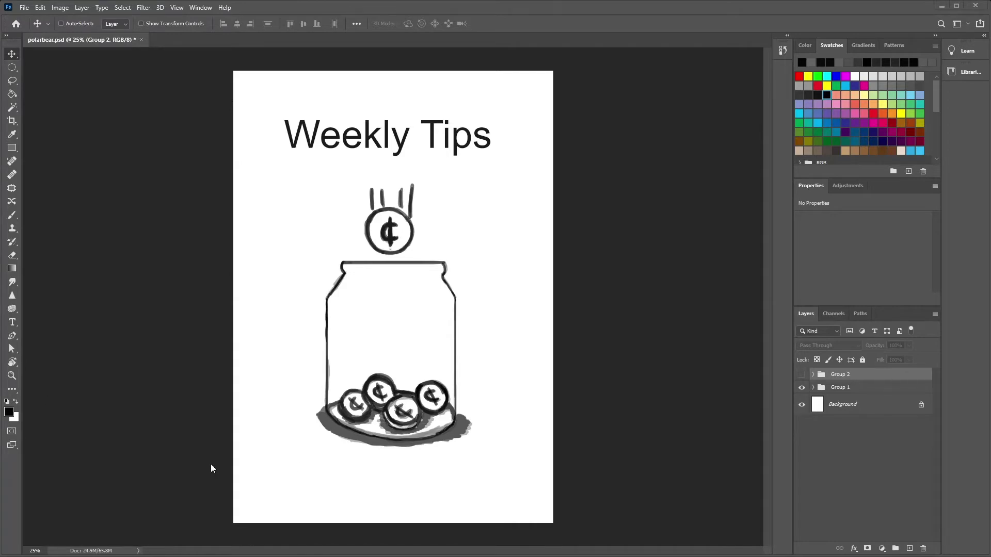
Step: Hide the Group 1 coin jar page and show the Group 2 polar bear head page
{"action": "left_click", "coordinate": [801, 387]}
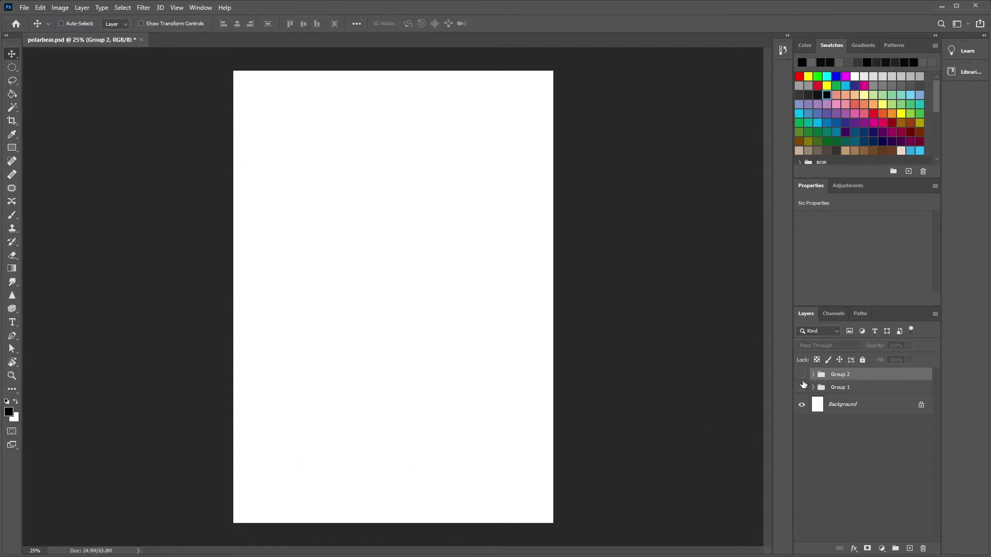
{"action": "left_click", "coordinate": [802, 375]}
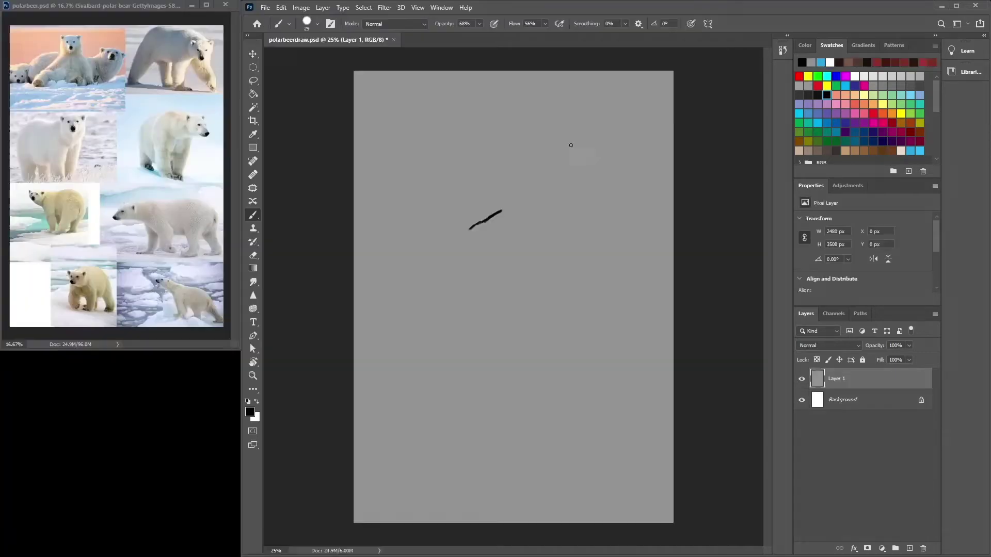
Step: Sketch a rough left-facing polar bear head in profile on the grey canvas, with nose, jaw, eye, ears and neck line
{"action": "mouse_move", "coordinate": [473, 241]}
{"action": "left_mouse_down"}
{"action": "mouse_move", "coordinate": [471, 231]}
{"action": "mouse_move", "coordinate": [493, 252]}
{"action": "mouse_move", "coordinate": [498, 233]}
{"action": "mouse_move", "coordinate": [496, 265]}
{"action": "mouse_move", "coordinate": [527, 268]}
{"action": "mouse_move", "coordinate": [502, 263]}
{"action": "mouse_move", "coordinate": [516, 249]}
{"action": "left_mouse_up"}
{"action": "mouse_move", "coordinate": [491, 219]}
{"action": "left_mouse_down"}
{"action": "mouse_move", "coordinate": [530, 202]}
{"action": "mouse_move", "coordinate": [513, 206]}
{"action": "mouse_move", "coordinate": [555, 165]}
{"action": "mouse_move", "coordinate": [546, 148]}
{"action": "mouse_move", "coordinate": [546, 170]}
{"action": "mouse_move", "coordinate": [568, 155]}
{"action": "mouse_move", "coordinate": [594, 211]}
{"action": "left_mouse_up"}
{"action": "mouse_move", "coordinate": [566, 154]}
{"action": "left_mouse_down"}
{"action": "mouse_move", "coordinate": [600, 155]}
{"action": "mouse_move", "coordinate": [618, 185]}
{"action": "mouse_move", "coordinate": [620, 149]}
{"action": "left_mouse_up"}
{"action": "left_click_drag", "start_coordinate": [609, 157], "coordinate": [619, 204]}
{"action": "mouse_move", "coordinate": [536, 264]}
{"action": "left_mouse_down"}
{"action": "mouse_move", "coordinate": [596, 257]}
{"action": "mouse_move", "coordinate": [625, 266]}
{"action": "left_mouse_up"}
{"action": "left_click_drag", "start_coordinate": [529, 213], "coordinate": [553, 213]}
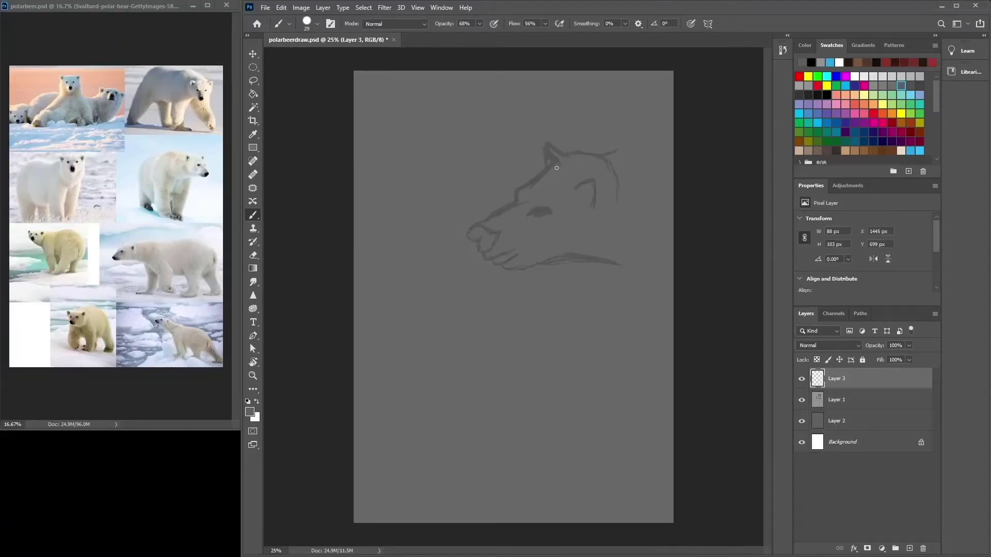
Step: Redraw the profile head with cleaner lines on a new layer over a darker grey fill, and hide Layer 1
{"action": "left_click", "coordinate": [868, 94]}
{"action": "mouse_move", "coordinate": [557, 160]}
{"action": "left_mouse_down"}
{"action": "mouse_move", "coordinate": [493, 219]}
{"action": "mouse_move", "coordinate": [511, 208]}
{"action": "mouse_move", "coordinate": [549, 212]}
{"action": "left_mouse_up"}
{"action": "mouse_move", "coordinate": [607, 175]}
{"action": "left_mouse_down"}
{"action": "mouse_move", "coordinate": [589, 182]}
{"action": "mouse_move", "coordinate": [611, 187]}
{"action": "mouse_move", "coordinate": [600, 198]}
{"action": "left_mouse_up"}
{"action": "mouse_move", "coordinate": [612, 150]}
{"action": "left_mouse_down"}
{"action": "mouse_move", "coordinate": [552, 160]}
{"action": "mouse_move", "coordinate": [617, 163]}
{"action": "mouse_move", "coordinate": [619, 213]}
{"action": "mouse_move", "coordinate": [586, 183]}
{"action": "mouse_move", "coordinate": [606, 199]}
{"action": "left_mouse_up"}
{"action": "mouse_move", "coordinate": [568, 151]}
{"action": "left_mouse_down"}
{"action": "mouse_move", "coordinate": [551, 140]}
{"action": "mouse_move", "coordinate": [549, 161]}
{"action": "left_mouse_up"}
{"action": "mouse_move", "coordinate": [481, 231]}
{"action": "left_mouse_down"}
{"action": "mouse_move", "coordinate": [476, 241]}
{"action": "mouse_move", "coordinate": [496, 235]}
{"action": "mouse_move", "coordinate": [485, 252]}
{"action": "mouse_move", "coordinate": [524, 258]}
{"action": "mouse_move", "coordinate": [538, 249]}
{"action": "mouse_move", "coordinate": [521, 268]}
{"action": "mouse_move", "coordinate": [591, 258]}
{"action": "left_mouse_up"}
{"action": "left_click_drag", "start_coordinate": [578, 152], "coordinate": [660, 135]}
{"action": "left_click_drag", "start_coordinate": [578, 265], "coordinate": [643, 264]}
{"action": "left_click", "coordinate": [802, 400]}
Step: Reinforce the profile head's jaw, the back of its head and the upper and lower neck lines
{"action": "left_click_drag", "start_coordinate": [612, 261], "coordinate": [644, 267]}
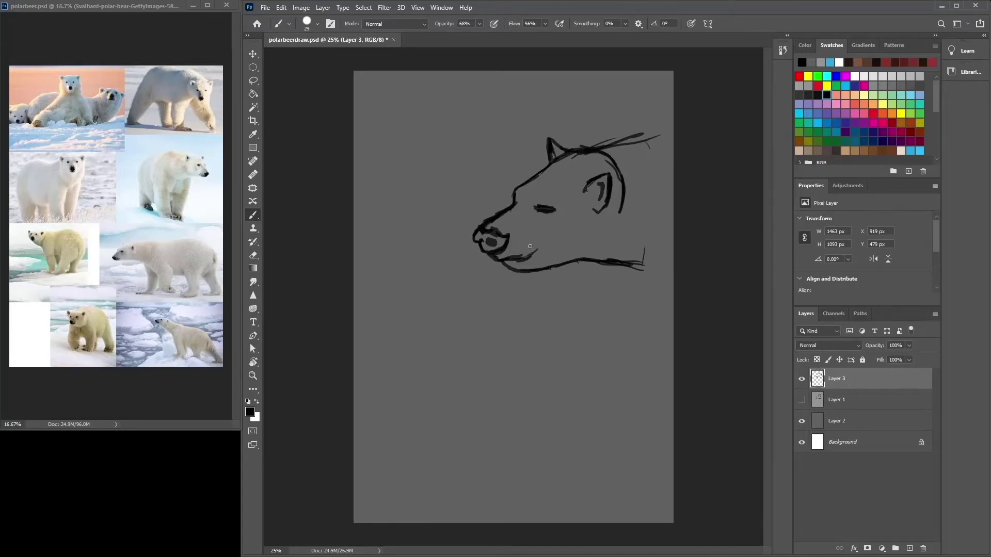
{"action": "mouse_move", "coordinate": [541, 249]}
{"action": "left_mouse_down"}
{"action": "mouse_move", "coordinate": [542, 243]}
{"action": "mouse_move", "coordinate": [512, 268]}
{"action": "mouse_move", "coordinate": [643, 254]}
{"action": "left_mouse_up"}
{"action": "left_click_drag", "start_coordinate": [621, 178], "coordinate": [620, 198]}
{"action": "left_click_drag", "start_coordinate": [614, 146], "coordinate": [652, 133]}
Step: Scale down the profile head and place it in the lower-right corner of the canvas
{"action": "left_click", "coordinate": [256, 55]}
{"action": "left_click_drag", "start_coordinate": [567, 206], "coordinate": [546, 230]}
{"action": "key", "text": "ctrl+t"}
{"action": "left_click_drag", "start_coordinate": [639, 156], "coordinate": [578, 205]}
{"action": "left_click_drag", "start_coordinate": [541, 233], "coordinate": [624, 435]}
{"action": "key", "text": "Return"}
Step: On a new layer, brush a rough front-view bear head outline with ears, crown, cheeks and tapering jaw
{"action": "left_click", "coordinate": [206, 391]}
{"action": "left_click", "coordinate": [674, 438]}
{"action": "left_click", "coordinate": [910, 549]}
{"action": "key", "text": "b"}
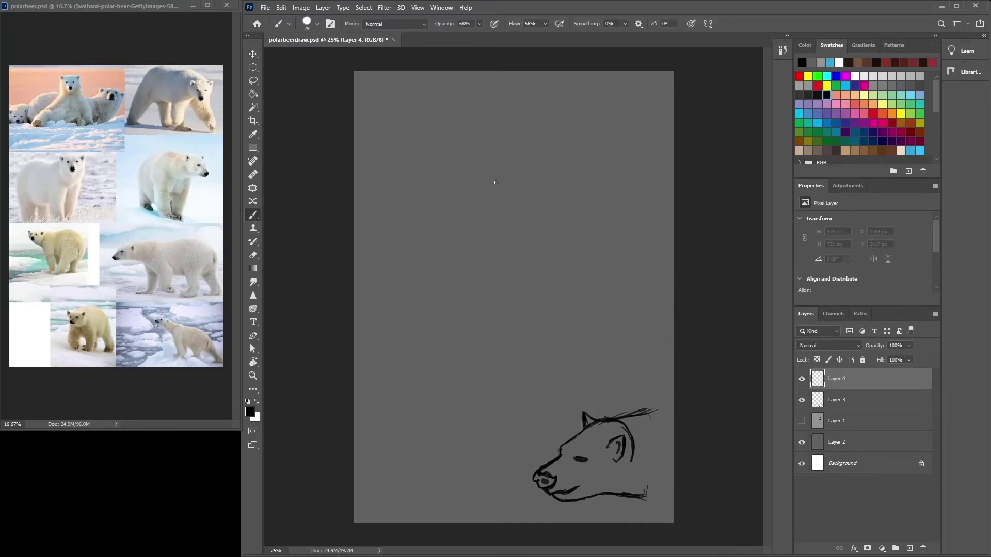
{"action": "mouse_move", "coordinate": [495, 180]}
{"action": "left_mouse_down"}
{"action": "mouse_move", "coordinate": [561, 185]}
{"action": "mouse_move", "coordinate": [474, 190]}
{"action": "left_mouse_up"}
{"action": "mouse_move", "coordinate": [564, 182]}
{"action": "left_mouse_down"}
{"action": "mouse_move", "coordinate": [573, 195]}
{"action": "mouse_move", "coordinate": [601, 178]}
{"action": "mouse_move", "coordinate": [598, 231]}
{"action": "left_mouse_up"}
{"action": "mouse_move", "coordinate": [475, 191]}
{"action": "left_mouse_down"}
{"action": "mouse_move", "coordinate": [462, 176]}
{"action": "mouse_move", "coordinate": [443, 189]}
{"action": "mouse_move", "coordinate": [449, 214]}
{"action": "mouse_move", "coordinate": [464, 174]}
{"action": "mouse_move", "coordinate": [479, 194]}
{"action": "mouse_move", "coordinate": [447, 242]}
{"action": "mouse_move", "coordinate": [453, 283]}
{"action": "left_mouse_up"}
{"action": "left_click_drag", "start_coordinate": [451, 249], "coordinate": [463, 337]}
{"action": "left_click_drag", "start_coordinate": [568, 339], "coordinate": [584, 317]}
{"action": "mouse_move", "coordinate": [605, 209]}
{"action": "left_mouse_down"}
{"action": "mouse_move", "coordinate": [589, 318]}
{"action": "mouse_move", "coordinate": [542, 369]}
{"action": "left_mouse_up"}
{"action": "left_click_drag", "start_coordinate": [458, 327], "coordinate": [501, 382]}
Step: Draw the nose, muzzle and two dark eyes inside the front-view head outline
{"action": "mouse_move", "coordinate": [516, 261]}
{"action": "left_mouse_down"}
{"action": "mouse_move", "coordinate": [544, 285]}
{"action": "mouse_move", "coordinate": [549, 277]}
{"action": "mouse_move", "coordinate": [516, 283]}
{"action": "mouse_move", "coordinate": [526, 260]}
{"action": "mouse_move", "coordinate": [542, 276]}
{"action": "mouse_move", "coordinate": [531, 288]}
{"action": "mouse_move", "coordinate": [564, 285]}
{"action": "mouse_move", "coordinate": [559, 271]}
{"action": "mouse_move", "coordinate": [529, 301]}
{"action": "mouse_move", "coordinate": [500, 257]}
{"action": "left_mouse_up"}
{"action": "mouse_move", "coordinate": [534, 312]}
{"action": "left_mouse_down"}
{"action": "mouse_move", "coordinate": [550, 303]}
{"action": "mouse_move", "coordinate": [509, 299]}
{"action": "left_mouse_up"}
{"action": "mouse_move", "coordinate": [563, 224]}
{"action": "left_mouse_down"}
{"action": "mouse_move", "coordinate": [550, 226]}
{"action": "mouse_move", "coordinate": [563, 217]}
{"action": "mouse_move", "coordinate": [569, 230]}
{"action": "mouse_move", "coordinate": [560, 222]}
{"action": "mouse_move", "coordinate": [482, 230]}
{"action": "mouse_move", "coordinate": [495, 221]}
{"action": "mouse_move", "coordinate": [487, 232]}
{"action": "left_mouse_up"}
{"action": "mouse_move", "coordinate": [489, 218]}
{"action": "left_mouse_down"}
{"action": "mouse_move", "coordinate": [502, 229]}
{"action": "mouse_move", "coordinate": [490, 228]}
{"action": "left_mouse_up"}
{"action": "left_click_drag", "start_coordinate": [559, 353], "coordinate": [569, 343]}
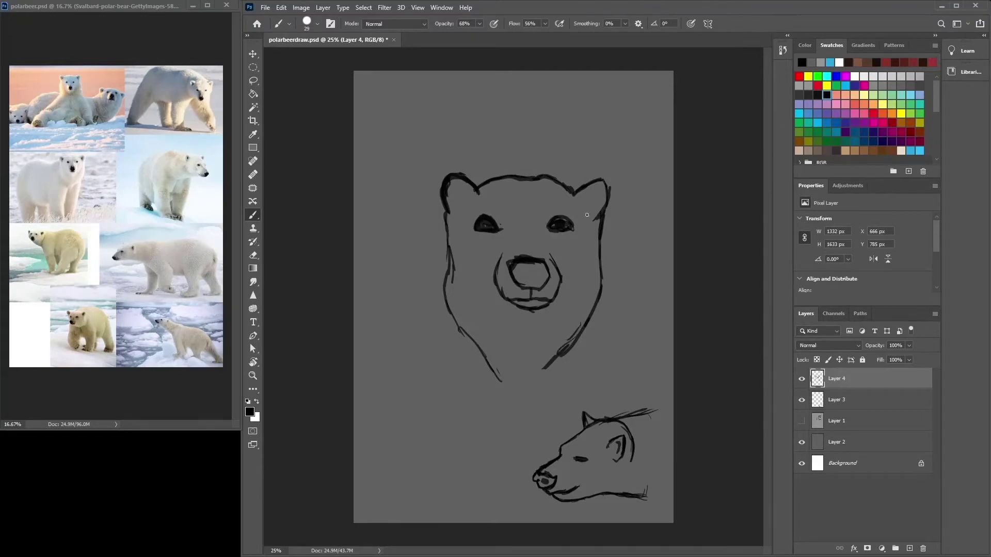
Step: Fade the rough front-view sketch and redraw its muzzle, nose and nostrils on a new layer
{"action": "left_click_drag", "start_coordinate": [887, 360], "coordinate": [869, 360]}
{"action": "key", "text": "ctrl+shift+alt+n"}
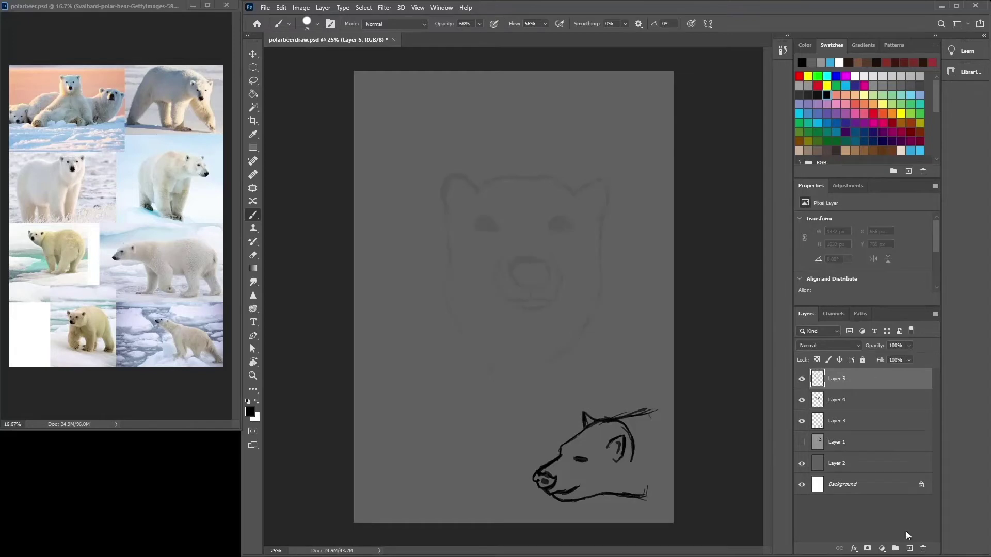
{"action": "left_click_drag", "start_coordinate": [552, 254], "coordinate": [554, 264]}
{"action": "mouse_move", "coordinate": [543, 298]}
{"action": "left_mouse_down"}
{"action": "mouse_move", "coordinate": [561, 279]}
{"action": "mouse_move", "coordinate": [552, 256]}
{"action": "left_mouse_up"}
{"action": "mouse_move", "coordinate": [530, 298]}
{"action": "left_mouse_down"}
{"action": "mouse_move", "coordinate": [500, 290]}
{"action": "mouse_move", "coordinate": [503, 250]}
{"action": "left_mouse_up"}
{"action": "mouse_move", "coordinate": [534, 290]}
{"action": "left_mouse_down"}
{"action": "mouse_move", "coordinate": [546, 263]}
{"action": "mouse_move", "coordinate": [530, 287]}
{"action": "mouse_move", "coordinate": [516, 272]}
{"action": "mouse_move", "coordinate": [531, 260]}
{"action": "mouse_move", "coordinate": [512, 259]}
{"action": "mouse_move", "coordinate": [540, 271]}
{"action": "left_mouse_up"}
Step: Redraw and darken both eyes of the front-view head over the faded sketch
{"action": "left_click_drag", "start_coordinate": [550, 233], "coordinate": [565, 231]}
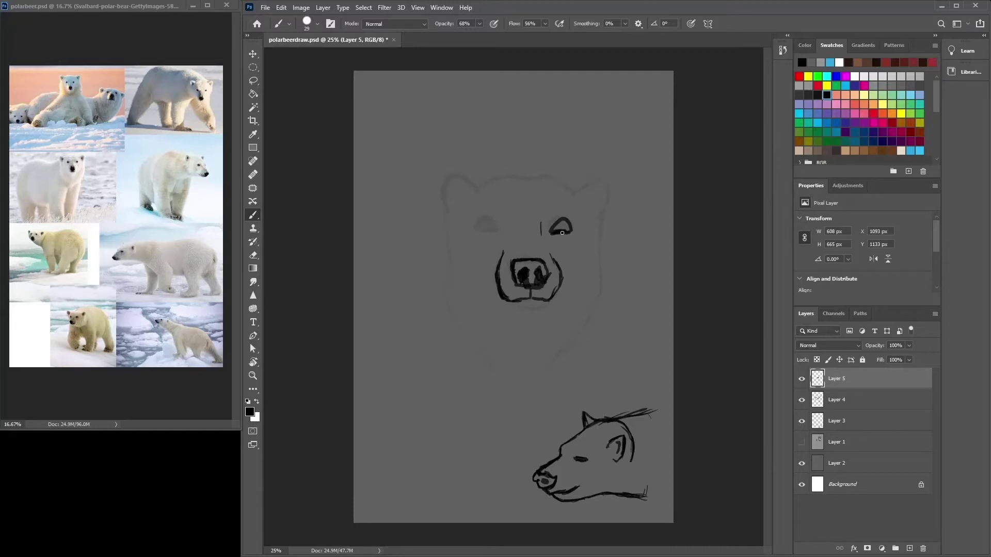
{"action": "mouse_move", "coordinate": [495, 234]}
{"action": "left_mouse_down"}
{"action": "mouse_move", "coordinate": [478, 233]}
{"action": "mouse_move", "coordinate": [487, 226]}
{"action": "left_mouse_up"}
{"action": "left_click_drag", "start_coordinate": [563, 221], "coordinate": [563, 220]}
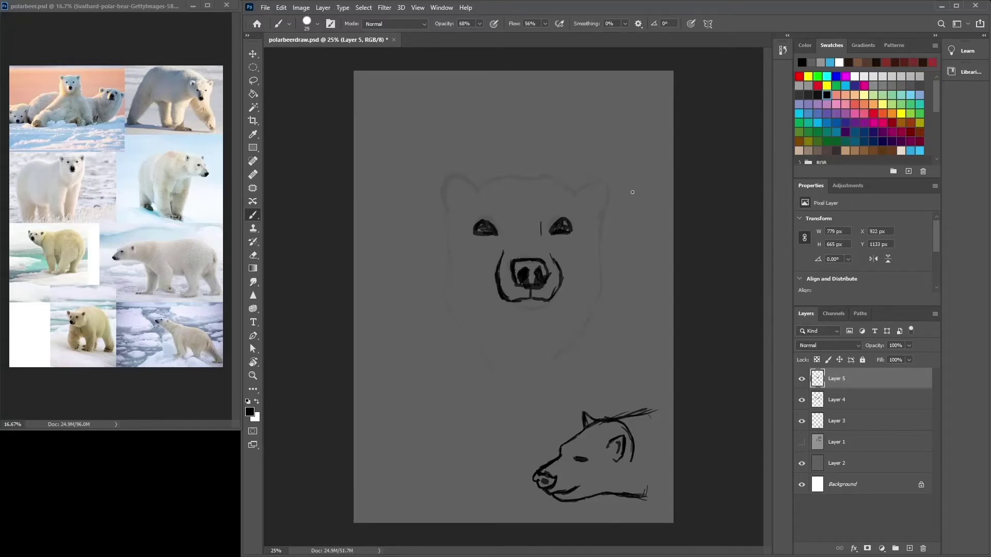
Step: Redraw the front-view head's ears, crown and side outline in bold strokes, and darken the inner ears
{"action": "left_click_drag", "start_coordinate": [630, 201], "coordinate": [623, 210]}
{"action": "mouse_move", "coordinate": [614, 212]}
{"action": "left_mouse_down"}
{"action": "mouse_move", "coordinate": [625, 191]}
{"action": "mouse_move", "coordinate": [593, 166]}
{"action": "mouse_move", "coordinate": [582, 185]}
{"action": "mouse_move", "coordinate": [521, 163]}
{"action": "mouse_move", "coordinate": [467, 183]}
{"action": "mouse_move", "coordinate": [549, 162]}
{"action": "mouse_move", "coordinate": [467, 182]}
{"action": "mouse_move", "coordinate": [450, 171]}
{"action": "mouse_move", "coordinate": [436, 209]}
{"action": "mouse_move", "coordinate": [467, 181]}
{"action": "mouse_move", "coordinate": [437, 169]}
{"action": "mouse_move", "coordinate": [434, 214]}
{"action": "left_mouse_up"}
{"action": "mouse_move", "coordinate": [582, 187]}
{"action": "left_mouse_down"}
{"action": "mouse_move", "coordinate": [626, 195]}
{"action": "mouse_move", "coordinate": [614, 297]}
{"action": "mouse_move", "coordinate": [527, 394]}
{"action": "mouse_move", "coordinate": [445, 316]}
{"action": "mouse_move", "coordinate": [443, 293]}
{"action": "left_mouse_up"}
{"action": "left_click_drag", "start_coordinate": [432, 216], "coordinate": [443, 303]}
{"action": "left_click_drag", "start_coordinate": [448, 298], "coordinate": [456, 342]}
{"action": "mouse_move", "coordinate": [594, 193]}
{"action": "left_mouse_down"}
{"action": "mouse_move", "coordinate": [607, 186]}
{"action": "mouse_move", "coordinate": [608, 205]}
{"action": "left_mouse_up"}
{"action": "left_click_drag", "start_coordinate": [453, 183], "coordinate": [443, 206]}
Step: Add short fur strokes along both cheeks of the front-view head and finish its side and jaw outline
{"action": "left_click_drag", "start_coordinate": [457, 240], "coordinate": [453, 275]}
{"action": "mouse_move", "coordinate": [459, 274]}
{"action": "left_mouse_down"}
{"action": "mouse_move", "coordinate": [488, 338]}
{"action": "mouse_move", "coordinate": [511, 342]}
{"action": "left_mouse_up"}
{"action": "left_click_drag", "start_coordinate": [594, 287], "coordinate": [572, 321]}
{"action": "mouse_move", "coordinate": [599, 268]}
{"action": "left_mouse_down"}
{"action": "mouse_move", "coordinate": [609, 217]}
{"action": "mouse_move", "coordinate": [616, 227]}
{"action": "left_mouse_up"}
{"action": "left_click_drag", "start_coordinate": [615, 219], "coordinate": [610, 240]}
{"action": "left_click_drag", "start_coordinate": [606, 254], "coordinate": [602, 286]}
{"action": "left_click_drag", "start_coordinate": [456, 185], "coordinate": [444, 204]}
{"action": "mouse_move", "coordinate": [622, 225]}
{"action": "left_mouse_down"}
{"action": "mouse_move", "coordinate": [604, 306]}
{"action": "mouse_move", "coordinate": [617, 285]}
{"action": "left_mouse_up"}
{"action": "mouse_move", "coordinate": [617, 281]}
{"action": "left_mouse_down"}
{"action": "mouse_move", "coordinate": [577, 346]}
{"action": "mouse_move", "coordinate": [530, 392]}
{"action": "left_mouse_up"}
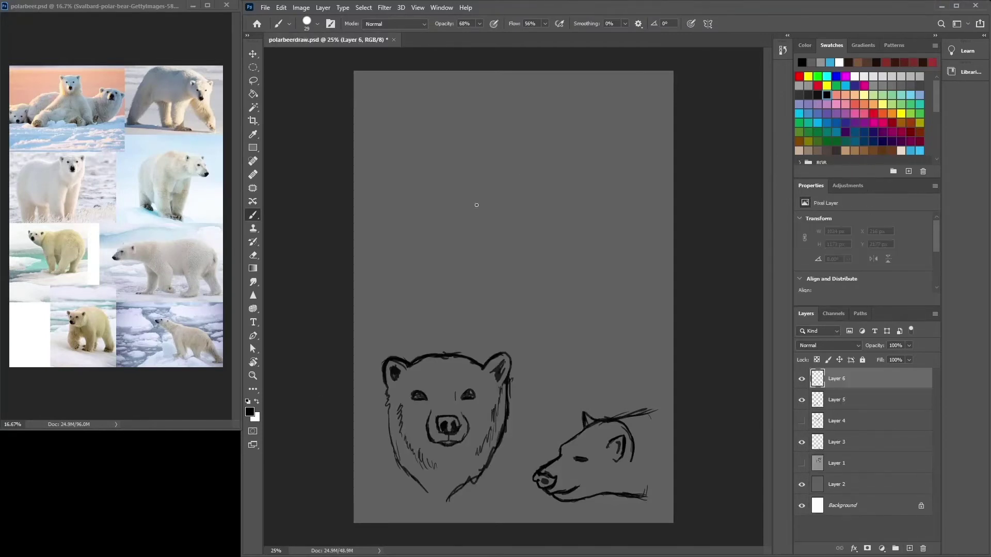
Step: Sketch a rough three-quarter bear head facing right on Layer 6, with near ear, forehead, snout, nose and eye
{"action": "mouse_move", "coordinate": [476, 208]}
{"action": "left_mouse_down"}
{"action": "mouse_move", "coordinate": [496, 195]}
{"action": "mouse_move", "coordinate": [479, 214]}
{"action": "mouse_move", "coordinate": [514, 206]}
{"action": "left_mouse_up"}
{"action": "mouse_move", "coordinate": [501, 180]}
{"action": "left_mouse_down"}
{"action": "mouse_move", "coordinate": [537, 175]}
{"action": "mouse_move", "coordinate": [573, 212]}
{"action": "left_mouse_up"}
{"action": "left_click_drag", "start_coordinate": [530, 177], "coordinate": [592, 233]}
{"action": "mouse_move", "coordinate": [556, 187]}
{"action": "left_mouse_down"}
{"action": "mouse_move", "coordinate": [590, 226]}
{"action": "mouse_move", "coordinate": [608, 279]}
{"action": "mouse_move", "coordinate": [592, 294]}
{"action": "mouse_move", "coordinate": [577, 271]}
{"action": "mouse_move", "coordinate": [607, 274]}
{"action": "mouse_move", "coordinate": [591, 291]}
{"action": "left_mouse_up"}
{"action": "mouse_move", "coordinate": [548, 231]}
{"action": "left_mouse_down"}
{"action": "mouse_move", "coordinate": [560, 245]}
{"action": "mouse_move", "coordinate": [534, 235]}
{"action": "mouse_move", "coordinate": [557, 244]}
{"action": "left_mouse_up"}
{"action": "left_click", "coordinate": [560, 230], "text": "alt"}
{"action": "left_click", "coordinate": [601, 261], "text": "alt"}
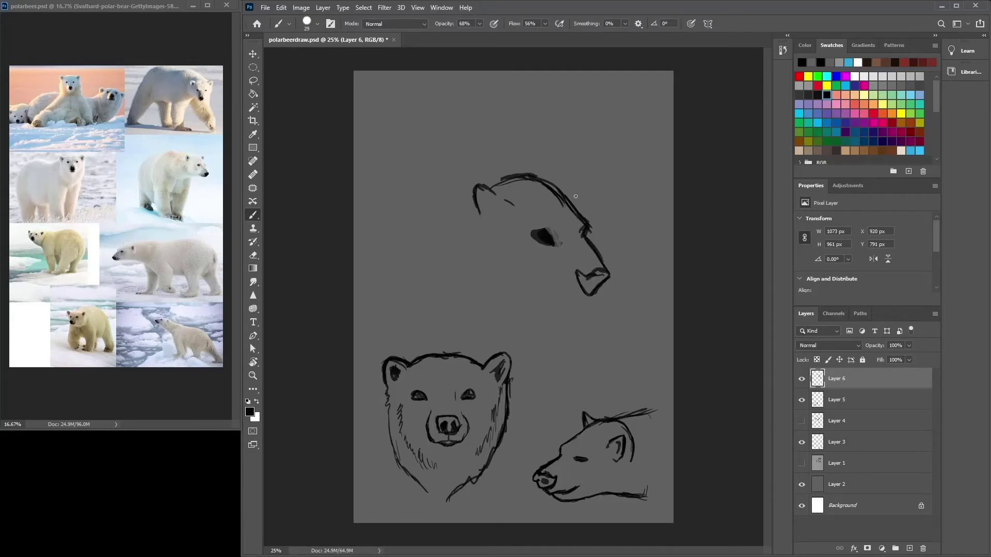
Step: Complete the rough three-quarter head with its jaw, far ear and neck line, and touch up the eye
{"action": "mouse_move", "coordinate": [592, 293]}
{"action": "left_mouse_down"}
{"action": "mouse_move", "coordinate": [559, 303]}
{"action": "mouse_move", "coordinate": [520, 276]}
{"action": "mouse_move", "coordinate": [552, 307]}
{"action": "mouse_move", "coordinate": [482, 276]}
{"action": "mouse_move", "coordinate": [471, 235]}
{"action": "mouse_move", "coordinate": [545, 305]}
{"action": "mouse_move", "coordinate": [561, 305]}
{"action": "left_mouse_up"}
{"action": "mouse_move", "coordinate": [532, 175]}
{"action": "left_mouse_down"}
{"action": "mouse_move", "coordinate": [541, 166]}
{"action": "mouse_move", "coordinate": [555, 186]}
{"action": "left_mouse_up"}
{"action": "mouse_move", "coordinate": [545, 165]}
{"action": "left_mouse_down"}
{"action": "mouse_move", "coordinate": [527, 178]}
{"action": "mouse_move", "coordinate": [509, 168]}
{"action": "left_mouse_up"}
{"action": "left_click", "coordinate": [556, 229], "text": "alt"}
{"action": "left_click_drag", "start_coordinate": [548, 233], "coordinate": [535, 235]}
{"action": "left_click", "coordinate": [521, 173], "text": "alt"}
{"action": "left_click_drag", "start_coordinate": [519, 172], "coordinate": [495, 161]}
Step: Fade the rough three-quarter sketch and redraw its snout, nose, mouth and jaw in black on a new layer
{"action": "left_click_drag", "start_coordinate": [909, 345], "coordinate": [872, 355]}
{"action": "left_click", "coordinate": [910, 549]}
{"action": "mouse_move", "coordinate": [585, 239]}
{"action": "left_mouse_down"}
{"action": "mouse_move", "coordinate": [609, 266]}
{"action": "mouse_move", "coordinate": [589, 272]}
{"action": "mouse_move", "coordinate": [591, 293]}
{"action": "mouse_move", "coordinate": [610, 270]}
{"action": "mouse_move", "coordinate": [587, 298]}
{"action": "mouse_move", "coordinate": [568, 303]}
{"action": "mouse_move", "coordinate": [528, 283]}
{"action": "mouse_move", "coordinate": [576, 297]}
{"action": "mouse_move", "coordinate": [541, 307]}
{"action": "mouse_move", "coordinate": [501, 286]}
{"action": "left_mouse_up"}
{"action": "left_click", "coordinate": [827, 95]}
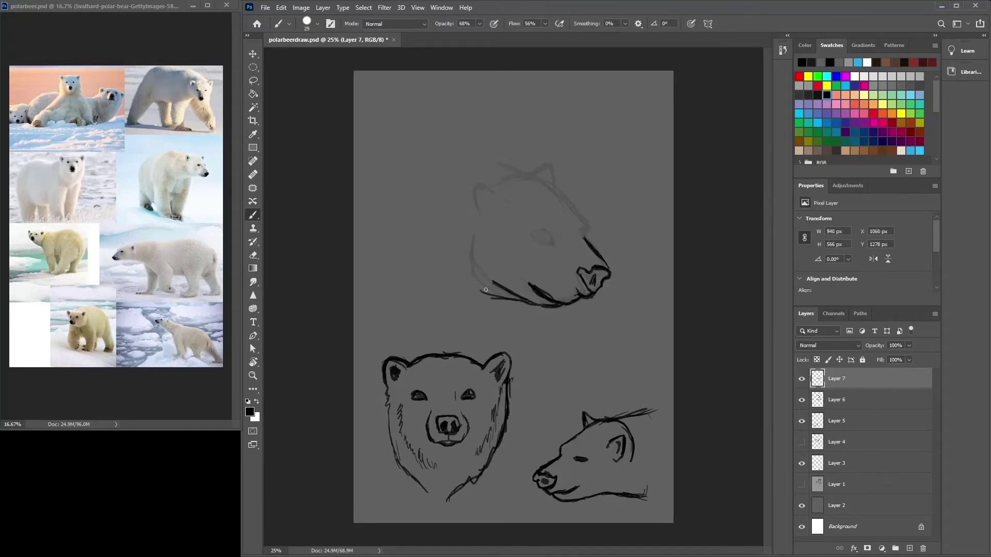
{"action": "mouse_move", "coordinate": [501, 287]}
{"action": "left_mouse_down"}
{"action": "mouse_move", "coordinate": [476, 243]}
{"action": "mouse_move", "coordinate": [473, 298]}
{"action": "mouse_move", "coordinate": [476, 237]}
{"action": "left_mouse_up"}
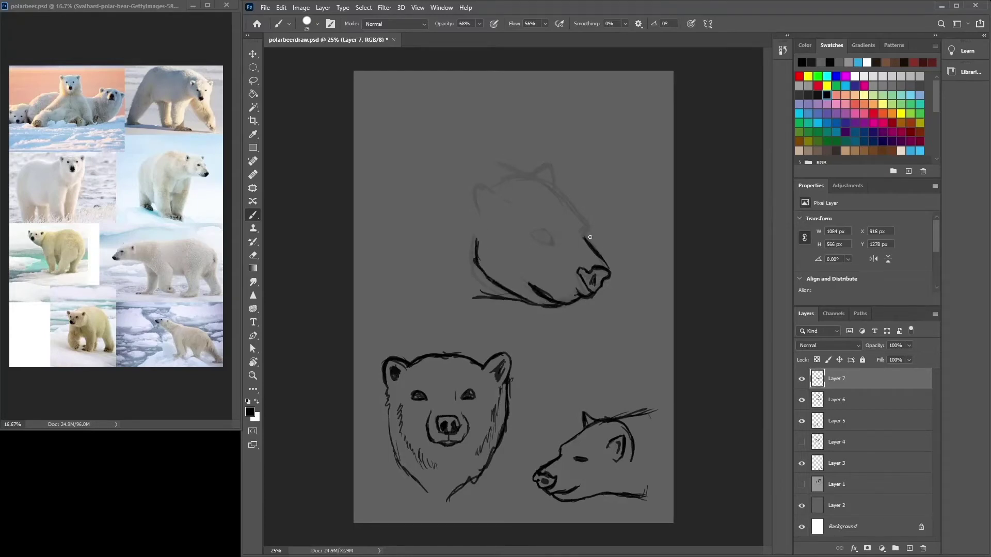
{"action": "left_click", "coordinate": [584, 291], "text": "alt"}
{"action": "mouse_move", "coordinate": [581, 281]}
{"action": "left_mouse_down"}
{"action": "mouse_move", "coordinate": [590, 294]}
{"action": "mouse_move", "coordinate": [557, 303]}
{"action": "left_mouse_up"}
{"action": "left_click", "coordinate": [585, 297], "text": "alt"}
Step: Redraw the three-quarter head's forehead, ears, neck line and cheek marks in bold strokes
{"action": "mouse_move", "coordinate": [591, 244]}
{"action": "left_mouse_down"}
{"action": "mouse_move", "coordinate": [590, 224]}
{"action": "mouse_move", "coordinate": [585, 234]}
{"action": "mouse_move", "coordinate": [577, 212]}
{"action": "mouse_move", "coordinate": [584, 229]}
{"action": "mouse_move", "coordinate": [537, 237]}
{"action": "mouse_move", "coordinate": [563, 196]}
{"action": "mouse_move", "coordinate": [543, 168]}
{"action": "mouse_move", "coordinate": [531, 172]}
{"action": "mouse_move", "coordinate": [552, 172]}
{"action": "left_mouse_up"}
{"action": "mouse_move", "coordinate": [474, 205]}
{"action": "left_mouse_down"}
{"action": "mouse_move", "coordinate": [488, 181]}
{"action": "mouse_move", "coordinate": [487, 204]}
{"action": "left_mouse_up"}
{"action": "left_click_drag", "start_coordinate": [539, 177], "coordinate": [446, 149]}
{"action": "mouse_move", "coordinate": [480, 245]}
{"action": "left_mouse_down"}
{"action": "mouse_move", "coordinate": [472, 263]}
{"action": "mouse_move", "coordinate": [484, 276]}
{"action": "mouse_move", "coordinate": [512, 227]}
{"action": "left_mouse_up"}
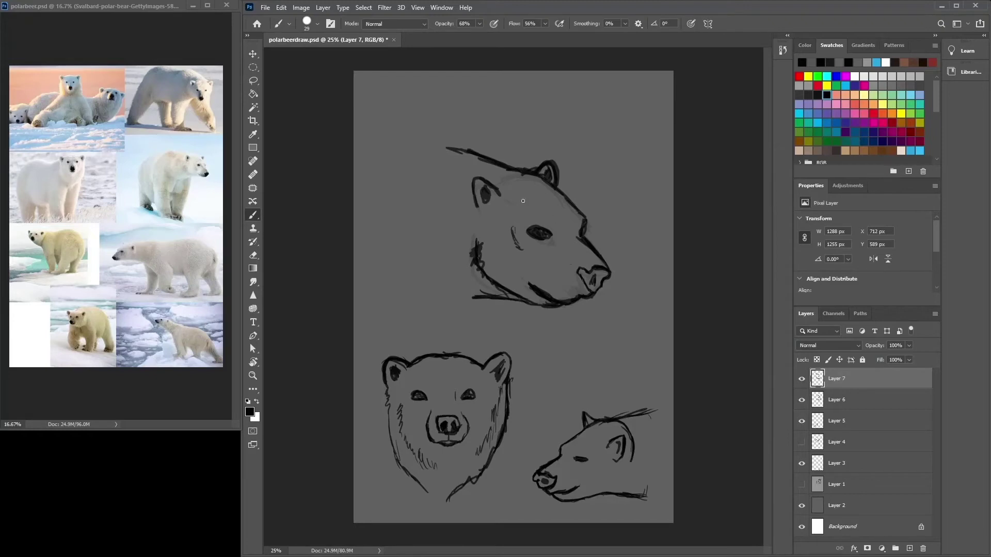
Step: Thicken the near ear, cheek fur and jaw of the three-quarter head, and touch up the far ear with sampled grey
{"action": "mouse_move", "coordinate": [504, 192]}
{"action": "left_mouse_down"}
{"action": "mouse_move", "coordinate": [490, 180]}
{"action": "mouse_move", "coordinate": [500, 188]}
{"action": "left_mouse_up"}
{"action": "left_click_drag", "start_coordinate": [477, 233], "coordinate": [498, 291]}
{"action": "mouse_move", "coordinate": [558, 301]}
{"action": "left_mouse_down"}
{"action": "mouse_move", "coordinate": [584, 299]}
{"action": "mouse_move", "coordinate": [576, 270]}
{"action": "mouse_move", "coordinate": [579, 295]}
{"action": "mouse_move", "coordinate": [471, 300]}
{"action": "left_mouse_up"}
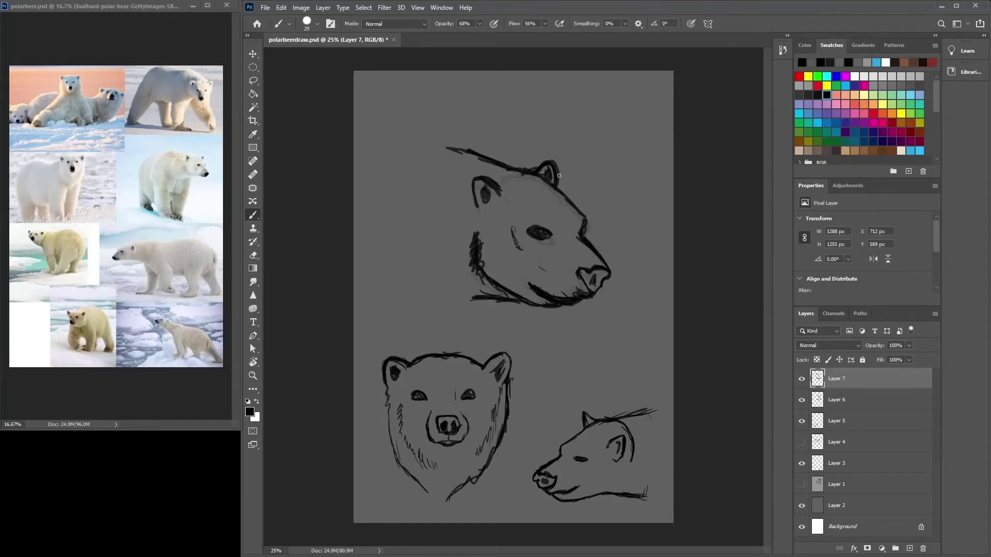
{"action": "left_click", "coordinate": [538, 181], "text": "alt"}
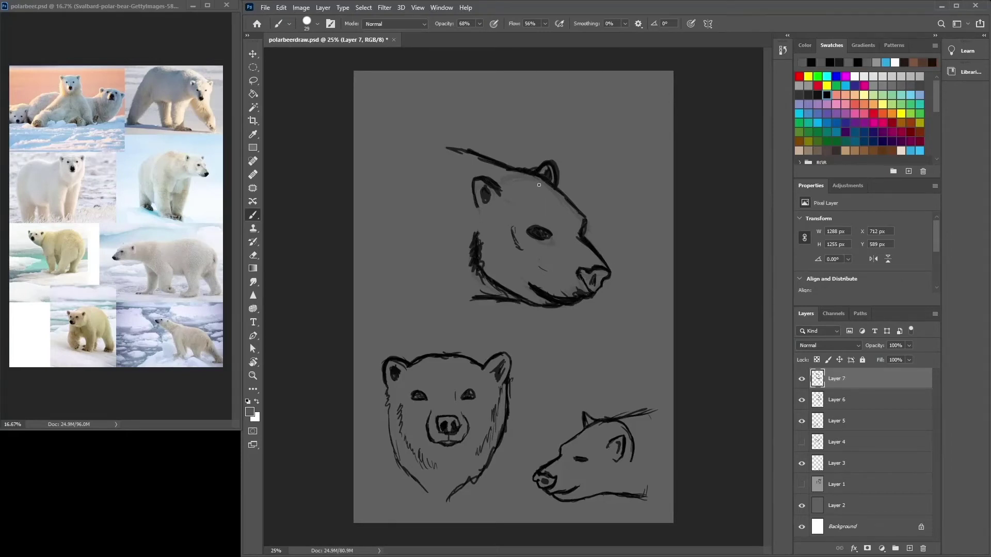
{"action": "left_click", "coordinate": [556, 169], "text": "alt"}
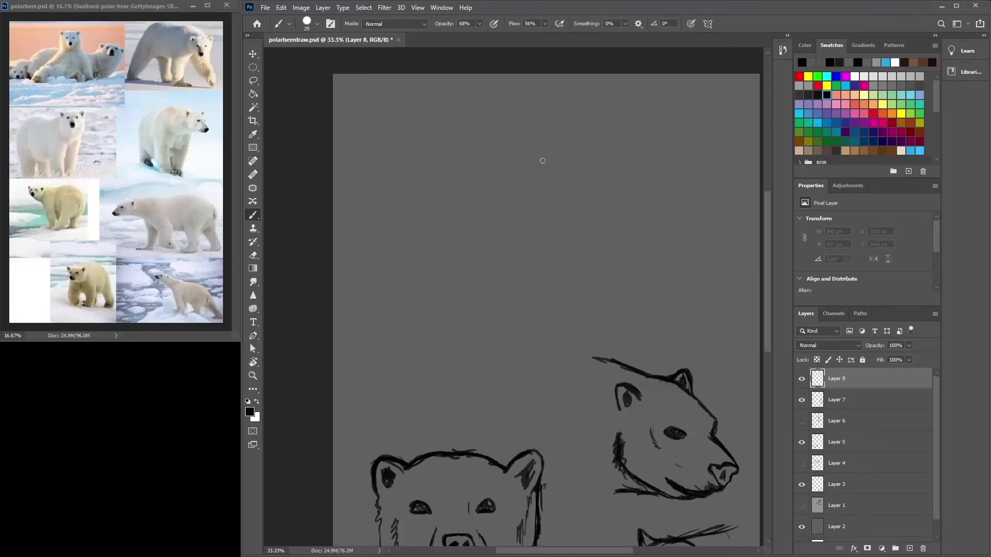
Step: Sketch the muzzle, nose and two dark eyes of another bear head in the canvas's upper area on Layer 8
{"action": "mouse_move", "coordinate": [492, 196]}
{"action": "left_mouse_down"}
{"action": "mouse_move", "coordinate": [494, 215]}
{"action": "mouse_move", "coordinate": [525, 208]}
{"action": "mouse_move", "coordinate": [519, 190]}
{"action": "mouse_move", "coordinate": [494, 192]}
{"action": "mouse_move", "coordinate": [491, 238]}
{"action": "left_mouse_up"}
{"action": "left_click_drag", "start_coordinate": [486, 225], "coordinate": [496, 228]}
{"action": "mouse_move", "coordinate": [496, 229]}
{"action": "left_mouse_down"}
{"action": "mouse_move", "coordinate": [546, 220]}
{"action": "mouse_move", "coordinate": [496, 239]}
{"action": "mouse_move", "coordinate": [548, 217]}
{"action": "mouse_move", "coordinate": [542, 148]}
{"action": "mouse_move", "coordinate": [558, 150]}
{"action": "mouse_move", "coordinate": [491, 178]}
{"action": "mouse_move", "coordinate": [481, 212]}
{"action": "left_mouse_up"}
{"action": "mouse_move", "coordinate": [493, 150]}
{"action": "left_mouse_down"}
{"action": "mouse_move", "coordinate": [477, 149]}
{"action": "mouse_move", "coordinate": [499, 151]}
{"action": "left_mouse_up"}
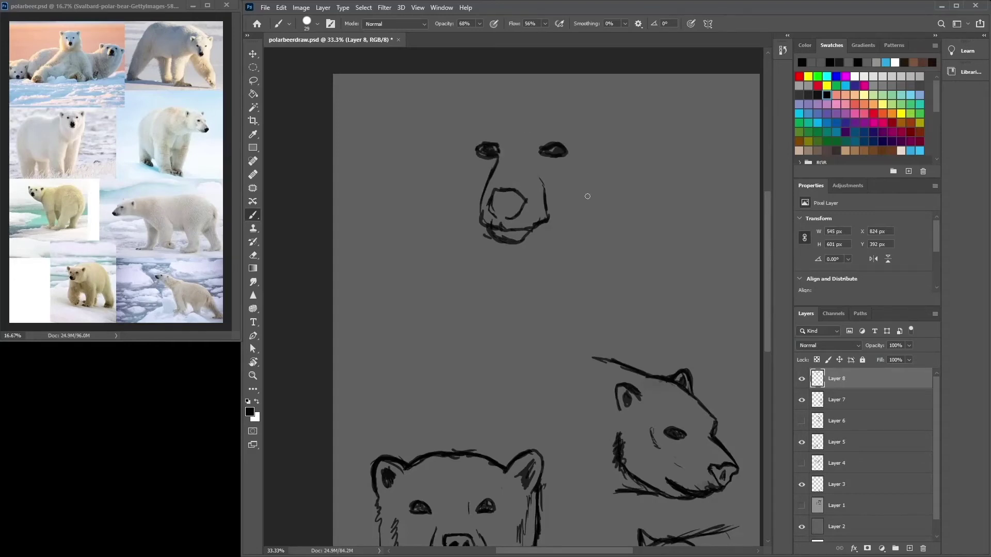
Step: Draw the new head's cheek and lower neck line, one ear, the crown and the upper neck line
{"action": "mouse_move", "coordinate": [447, 188]}
{"action": "left_mouse_down"}
{"action": "mouse_move", "coordinate": [497, 246]}
{"action": "mouse_move", "coordinate": [576, 285]}
{"action": "left_mouse_up"}
{"action": "mouse_move", "coordinate": [516, 92]}
{"action": "left_mouse_down"}
{"action": "mouse_move", "coordinate": [476, 99]}
{"action": "mouse_move", "coordinate": [467, 119]}
{"action": "left_mouse_up"}
{"action": "mouse_move", "coordinate": [459, 100]}
{"action": "left_mouse_down"}
{"action": "mouse_move", "coordinate": [444, 119]}
{"action": "mouse_move", "coordinate": [445, 160]}
{"action": "mouse_move", "coordinate": [466, 213]}
{"action": "mouse_move", "coordinate": [461, 135]}
{"action": "left_mouse_up"}
{"action": "left_click_drag", "start_coordinate": [508, 93], "coordinate": [539, 92]}
{"action": "mouse_move", "coordinate": [507, 89]}
{"action": "left_mouse_down"}
{"action": "mouse_move", "coordinate": [580, 96]}
{"action": "mouse_move", "coordinate": [571, 93]}
{"action": "mouse_move", "coordinate": [603, 118]}
{"action": "left_mouse_up"}
{"action": "left_click_drag", "start_coordinate": [602, 111], "coordinate": [648, 123]}
Step: Draw the ear beside the new head's upper neck line and shade its inside in dark grey
{"action": "mouse_move", "coordinate": [573, 123]}
{"action": "left_mouse_down"}
{"action": "mouse_move", "coordinate": [595, 122]}
{"action": "mouse_move", "coordinate": [603, 137]}
{"action": "mouse_move", "coordinate": [592, 147]}
{"action": "left_mouse_up"}
{"action": "mouse_move", "coordinate": [605, 133]}
{"action": "left_mouse_down"}
{"action": "mouse_move", "coordinate": [590, 147]}
{"action": "mouse_move", "coordinate": [582, 141]}
{"action": "mouse_move", "coordinate": [597, 130]}
{"action": "left_mouse_up"}
{"action": "mouse_move", "coordinate": [584, 119]}
{"action": "left_mouse_down"}
{"action": "mouse_move", "coordinate": [607, 134]}
{"action": "mouse_move", "coordinate": [593, 146]}
{"action": "left_mouse_up"}
{"action": "mouse_move", "coordinate": [590, 118]}
{"action": "left_mouse_down"}
{"action": "mouse_move", "coordinate": [573, 125]}
{"action": "mouse_move", "coordinate": [586, 147]}
{"action": "left_mouse_up"}
{"action": "mouse_move", "coordinate": [591, 123]}
{"action": "left_mouse_down"}
{"action": "mouse_move", "coordinate": [575, 131]}
{"action": "mouse_move", "coordinate": [586, 148]}
{"action": "left_mouse_up"}
{"action": "left_click", "coordinate": [584, 148], "text": "alt"}
{"action": "mouse_move", "coordinate": [601, 124]}
{"action": "left_mouse_down"}
{"action": "mouse_move", "coordinate": [576, 131]}
{"action": "mouse_move", "coordinate": [595, 148]}
{"action": "left_mouse_up"}
{"action": "left_click", "coordinate": [602, 121], "text": "alt"}
{"action": "left_click", "coordinate": [590, 136], "text": "alt"}
{"action": "left_click_drag", "start_coordinate": [597, 129], "coordinate": [591, 147]}
{"action": "left_click", "coordinate": [609, 121], "text": "alt"}
{"action": "left_click", "coordinate": [601, 129], "text": "alt"}
{"action": "left_click_drag", "start_coordinate": [600, 124], "coordinate": [576, 131]}
{"action": "left_click", "coordinate": [595, 144], "text": "alt"}
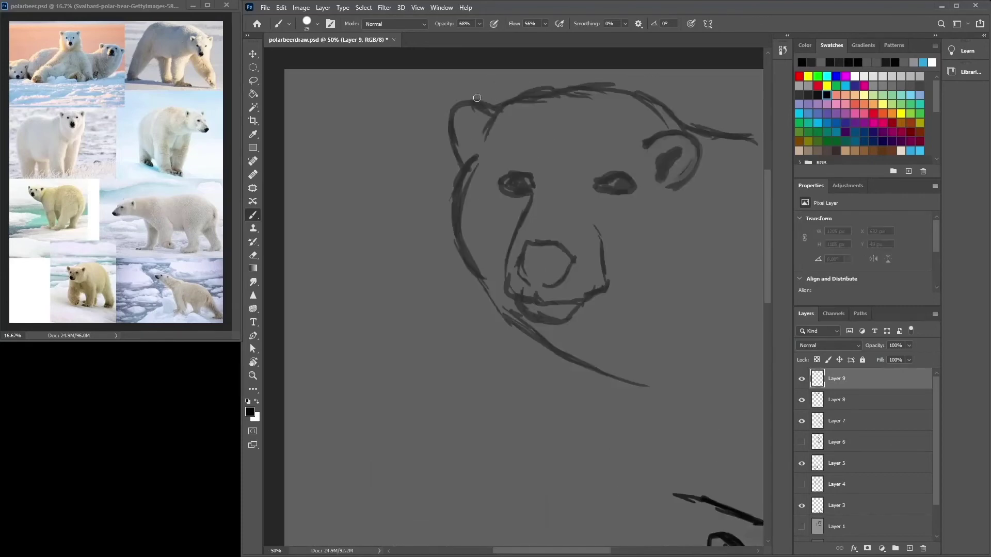
Step: Trace the upper bear head's outer ear in black on Layer 9, darken its inside, and ink the adjoining crown line
{"action": "left_click_drag", "start_coordinate": [497, 107], "coordinate": [476, 96]}
{"action": "mouse_move", "coordinate": [498, 107]}
{"action": "left_mouse_down"}
{"action": "mouse_move", "coordinate": [465, 92]}
{"action": "mouse_move", "coordinate": [456, 105]}
{"action": "mouse_move", "coordinate": [467, 163]}
{"action": "mouse_move", "coordinate": [483, 119]}
{"action": "mouse_move", "coordinate": [460, 186]}
{"action": "mouse_move", "coordinate": [487, 149]}
{"action": "mouse_move", "coordinate": [484, 166]}
{"action": "left_mouse_up"}
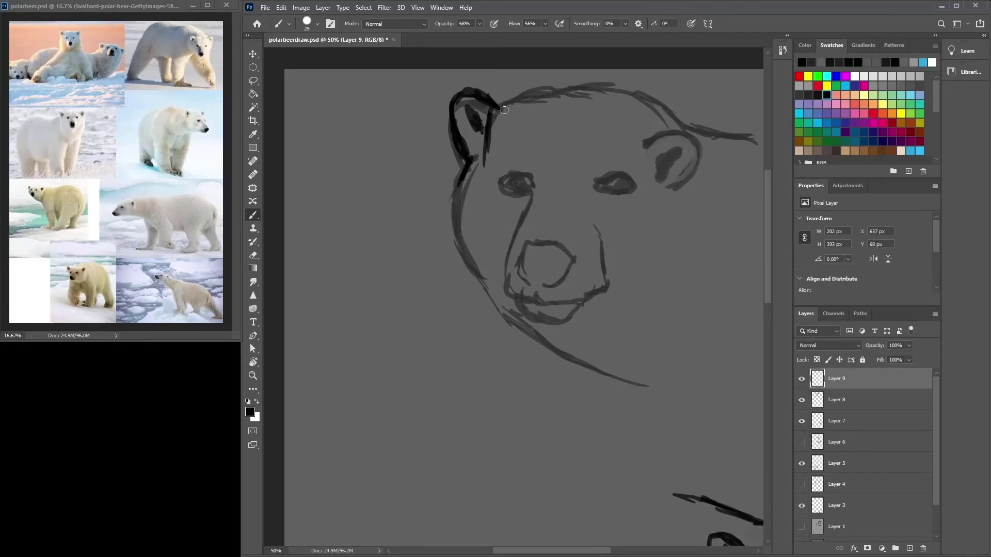
{"action": "left_click", "coordinate": [253, 54]}
{"action": "left_click_drag", "start_coordinate": [312, 95], "coordinate": [297, 95]}
{"action": "left_click", "coordinate": [253, 215]}
{"action": "left_click_drag", "start_coordinate": [475, 107], "coordinate": [470, 178]}
{"action": "mouse_move", "coordinate": [480, 111]}
{"action": "left_mouse_down"}
{"action": "mouse_move", "coordinate": [458, 171]}
{"action": "mouse_move", "coordinate": [471, 281]}
{"action": "mouse_move", "coordinate": [537, 87]}
{"action": "mouse_move", "coordinate": [639, 83]}
{"action": "left_mouse_up"}
Step: Ink the crown's slope toward the neck and darken the inside of the ear on the neck side
{"action": "left_click_drag", "start_coordinate": [605, 79], "coordinate": [705, 118]}
{"action": "mouse_move", "coordinate": [671, 135]}
{"action": "left_mouse_down"}
{"action": "mouse_move", "coordinate": [692, 131]}
{"action": "mouse_move", "coordinate": [696, 184]}
{"action": "mouse_move", "coordinate": [702, 154]}
{"action": "mouse_move", "coordinate": [692, 151]}
{"action": "mouse_move", "coordinate": [676, 177]}
{"action": "left_mouse_up"}
{"action": "left_click", "coordinate": [682, 168], "text": "alt"}
{"action": "mouse_move", "coordinate": [710, 166]}
{"action": "left_mouse_down"}
{"action": "mouse_move", "coordinate": [683, 192]}
{"action": "mouse_move", "coordinate": [701, 147]}
{"action": "mouse_move", "coordinate": [663, 153]}
{"action": "mouse_move", "coordinate": [661, 170]}
{"action": "left_mouse_up"}
{"action": "left_click", "coordinate": [671, 148], "text": "alt"}
{"action": "left_click_drag", "start_coordinate": [701, 142], "coordinate": [677, 187]}
{"action": "left_click_drag", "start_coordinate": [680, 145], "coordinate": [658, 187]}
{"action": "left_click_drag", "start_coordinate": [669, 152], "coordinate": [658, 165]}
Step: Ink the outline of the neck-side ear and the upper neck line, and touch up the ear's inner shading
{"action": "left_click_drag", "start_coordinate": [686, 135], "coordinate": [703, 149]}
{"action": "left_click", "coordinate": [686, 113], "text": "alt"}
{"action": "left_click_drag", "start_coordinate": [693, 116], "coordinate": [718, 118]}
{"action": "left_click_drag", "start_coordinate": [702, 116], "coordinate": [750, 115]}
{"action": "left_click_drag", "start_coordinate": [685, 135], "coordinate": [654, 140]}
{"action": "left_click_drag", "start_coordinate": [698, 138], "coordinate": [703, 166]}
{"action": "left_click", "coordinate": [697, 152], "text": "alt"}
{"action": "left_click", "coordinate": [677, 146], "text": "alt"}
{"action": "left_click", "coordinate": [677, 147], "text": "alt"}
Step: Redraw both eyes of the upper bear head as dark, defined shapes over the rough sketch
{"action": "left_click_drag", "start_coordinate": [634, 179], "coordinate": [596, 185]}
{"action": "left_click_drag", "start_coordinate": [595, 190], "coordinate": [614, 181]}
{"action": "left_click", "coordinate": [624, 216], "text": "alt"}
{"action": "left_click", "coordinate": [619, 178]}
{"action": "left_click", "coordinate": [622, 173], "text": "alt"}
{"action": "left_click_drag", "start_coordinate": [515, 178], "coordinate": [533, 185]}
Step: Ink the muzzle's side and mouth line from the eye downward, and touch up the eye beside it
{"action": "mouse_move", "coordinate": [532, 184]}
{"action": "left_mouse_down"}
{"action": "mouse_move", "coordinate": [512, 175]}
{"action": "mouse_move", "coordinate": [539, 188]}
{"action": "mouse_move", "coordinate": [511, 260]}
{"action": "mouse_move", "coordinate": [519, 274]}
{"action": "mouse_move", "coordinate": [526, 247]}
{"action": "mouse_move", "coordinate": [522, 271]}
{"action": "mouse_move", "coordinate": [557, 242]}
{"action": "mouse_move", "coordinate": [574, 265]}
{"action": "mouse_move", "coordinate": [551, 283]}
{"action": "mouse_move", "coordinate": [522, 278]}
{"action": "mouse_move", "coordinate": [570, 303]}
{"action": "mouse_move", "coordinate": [550, 313]}
{"action": "mouse_move", "coordinate": [519, 296]}
{"action": "left_mouse_up"}
{"action": "left_click", "coordinate": [523, 208], "text": "alt"}
{"action": "left_click", "coordinate": [509, 181]}
{"action": "left_click", "coordinate": [526, 180], "text": "alt"}
{"action": "mouse_move", "coordinate": [519, 296]}
{"action": "left_mouse_down"}
{"action": "mouse_move", "coordinate": [545, 312]}
{"action": "mouse_move", "coordinate": [588, 297]}
{"action": "mouse_move", "coordinate": [598, 238]}
{"action": "mouse_move", "coordinate": [606, 279]}
{"action": "left_mouse_up"}
Step: Ink the cheek and lower neck line, and strengthen the crown and upper neck line of the head
{"action": "mouse_move", "coordinate": [478, 276]}
{"action": "left_mouse_down"}
{"action": "mouse_move", "coordinate": [557, 352]}
{"action": "mouse_move", "coordinate": [632, 386]}
{"action": "left_mouse_up"}
{"action": "left_click_drag", "start_coordinate": [584, 366], "coordinate": [643, 387]}
{"action": "left_click_drag", "start_coordinate": [697, 114], "coordinate": [615, 80]}
{"action": "key", "text": "ctrl+minus"}
{"action": "left_click_drag", "start_coordinate": [632, 170], "coordinate": [692, 182]}
{"action": "left_click_drag", "start_coordinate": [573, 155], "coordinate": [669, 180]}
Step: Move the refined head slightly lower on the canvas and hide the rough sketch on Layer 8
{"action": "key", "text": "ctrl+minus"}
{"action": "key", "text": "v"}
{"action": "left_click_drag", "start_coordinate": [537, 221], "coordinate": [529, 244]}
{"action": "left_click", "coordinate": [803, 401]}
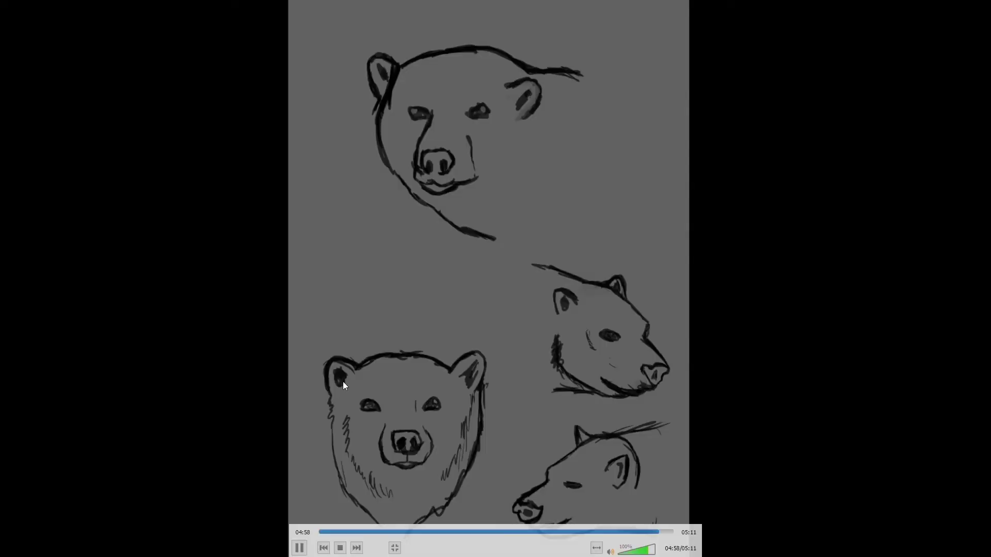